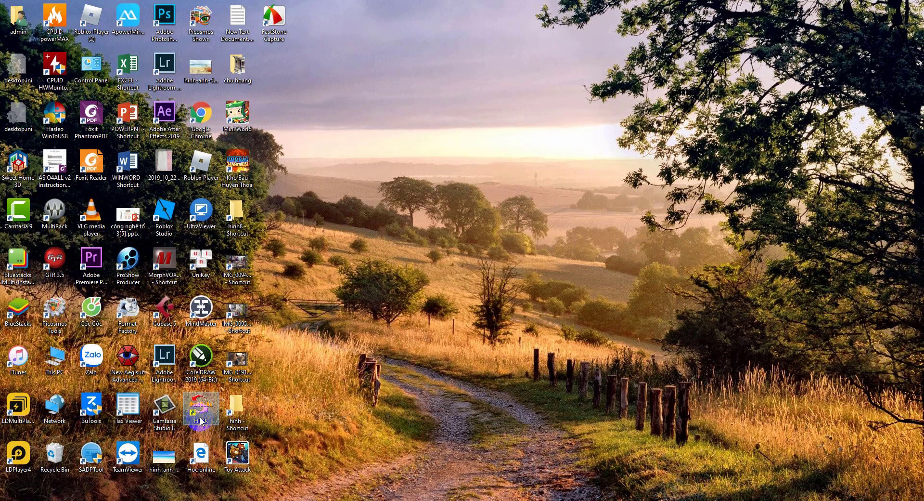
Launch HTKK and sign in with the preselected tax code to test whether the program opens
double_click(201, 420)
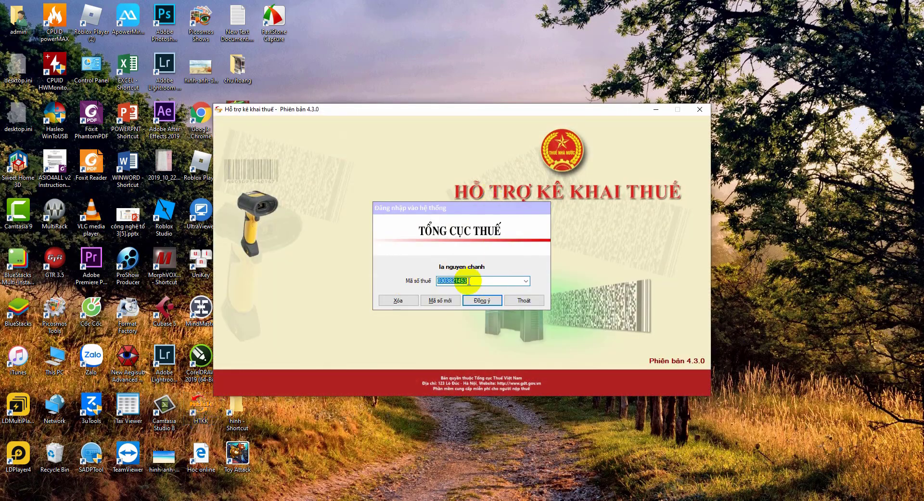
click(483, 300)
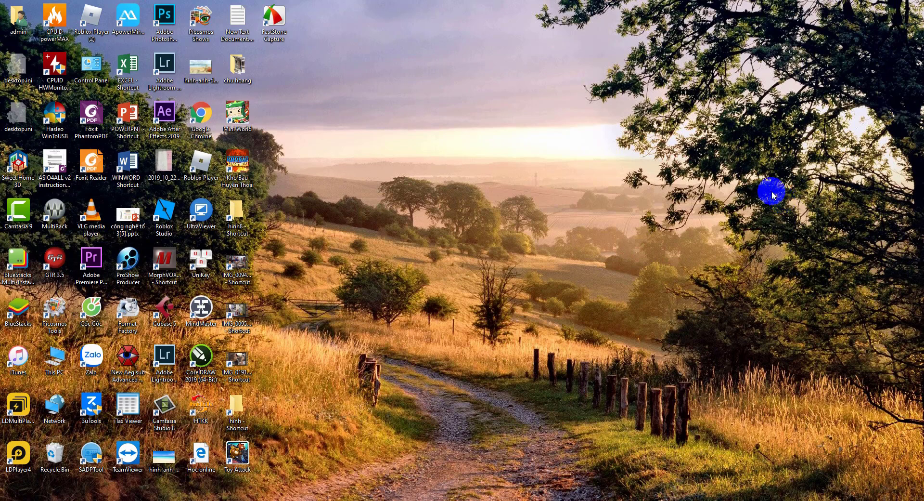
Open the security permissions of the HTKK desktop shortcut for editing
click(208, 415)
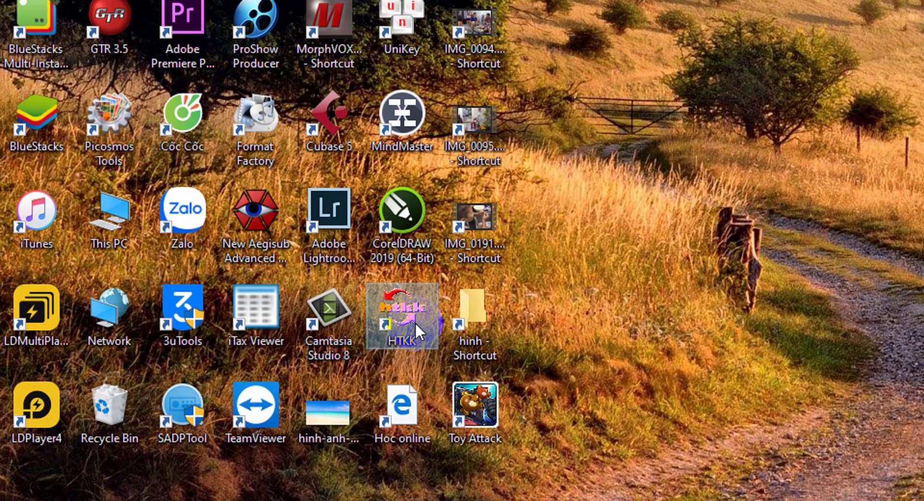
right_click(415, 321)
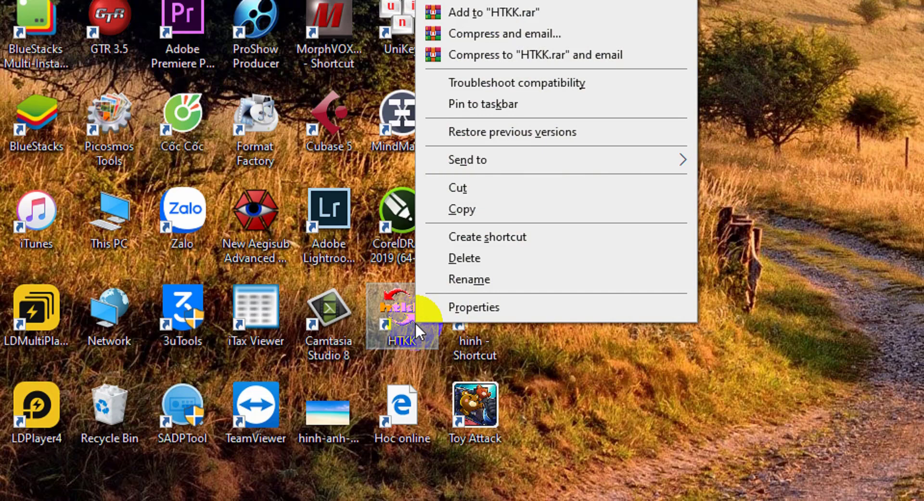
click(513, 307)
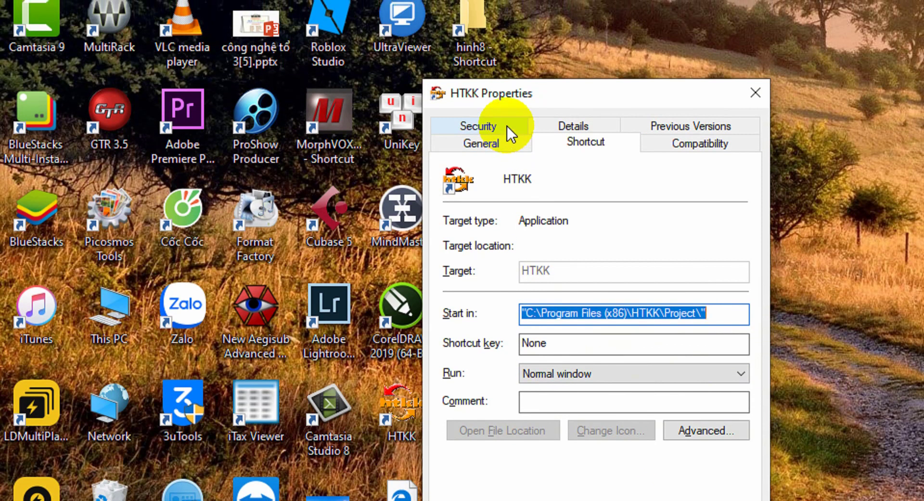
click(506, 125)
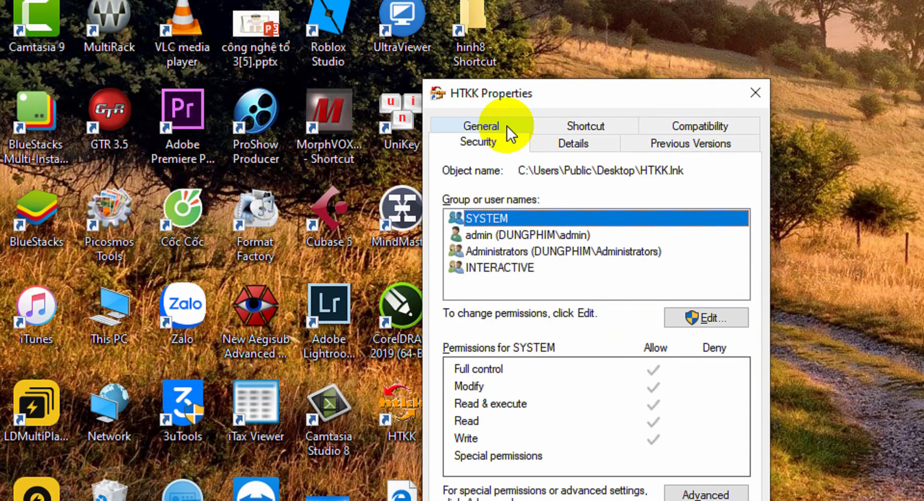
click(704, 319)
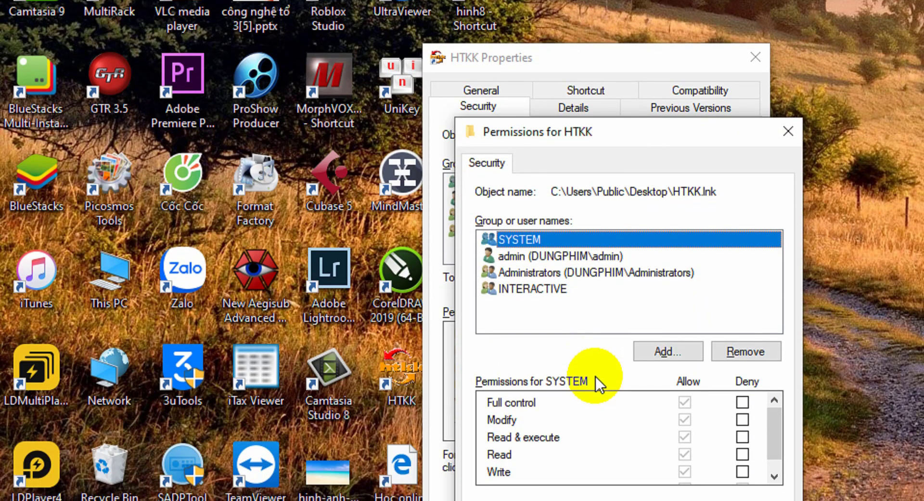
Allow Full control of the HTKK shortcut for the admin account and the INTERACTIVE group
click(544, 259)
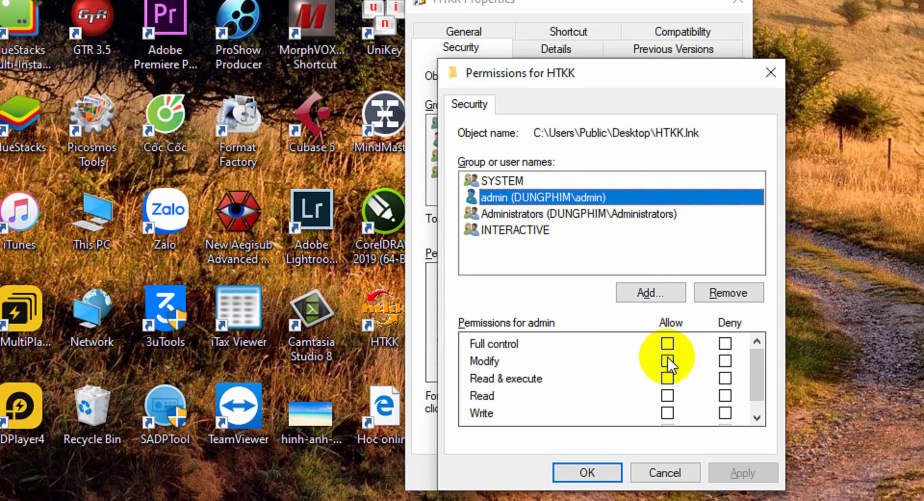
click(667, 343)
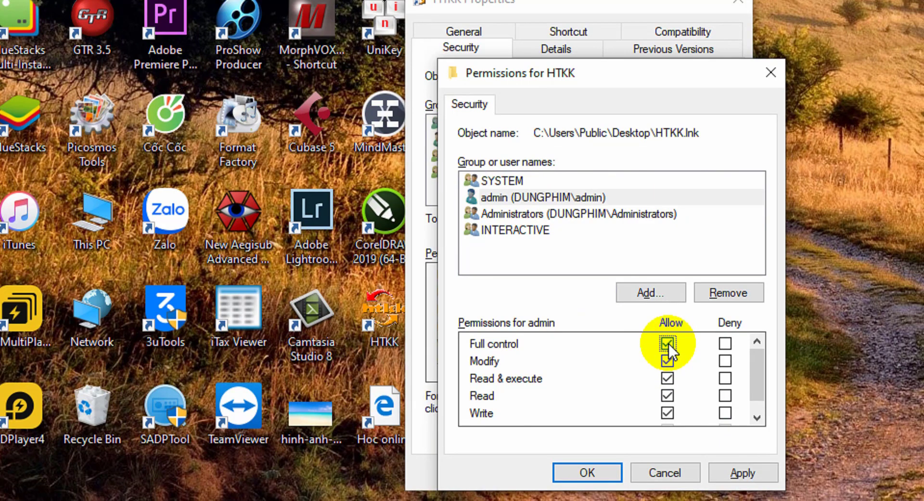
click(572, 217)
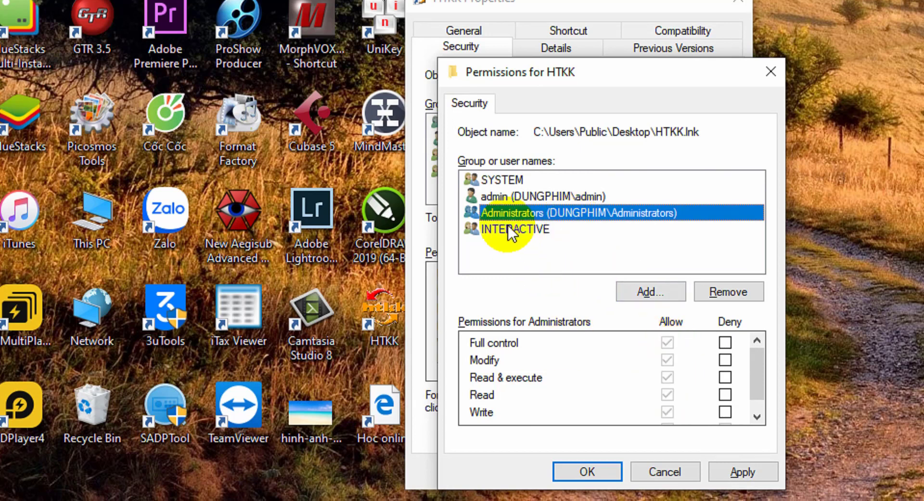
click(510, 232)
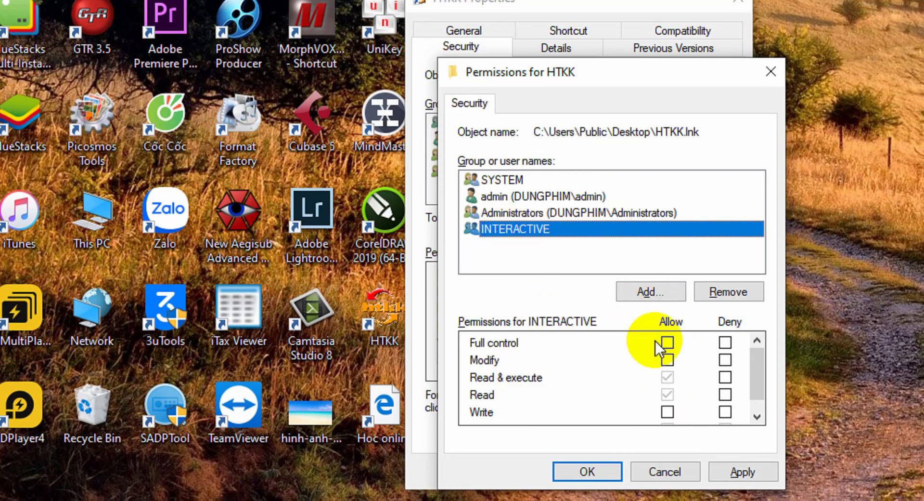
click(668, 341)
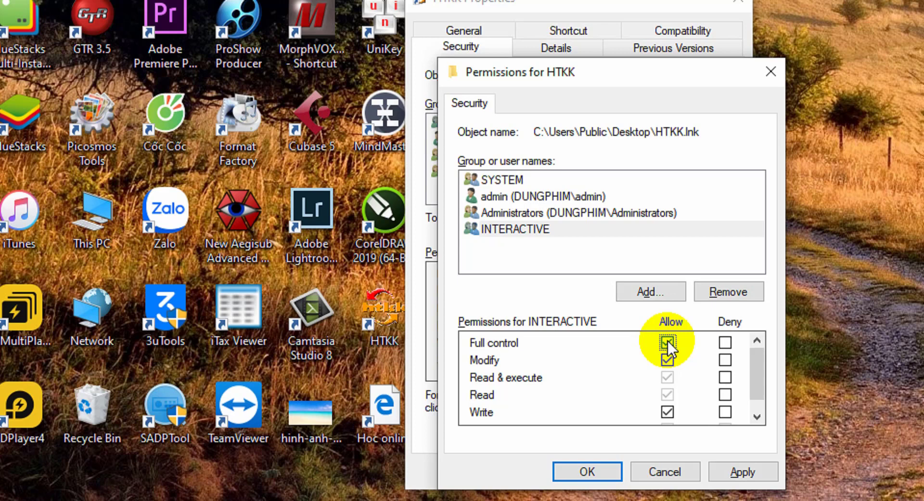
Add the Everyone group to the HTKK shortcut's permission list, resolving its name from "e"
click(661, 293)
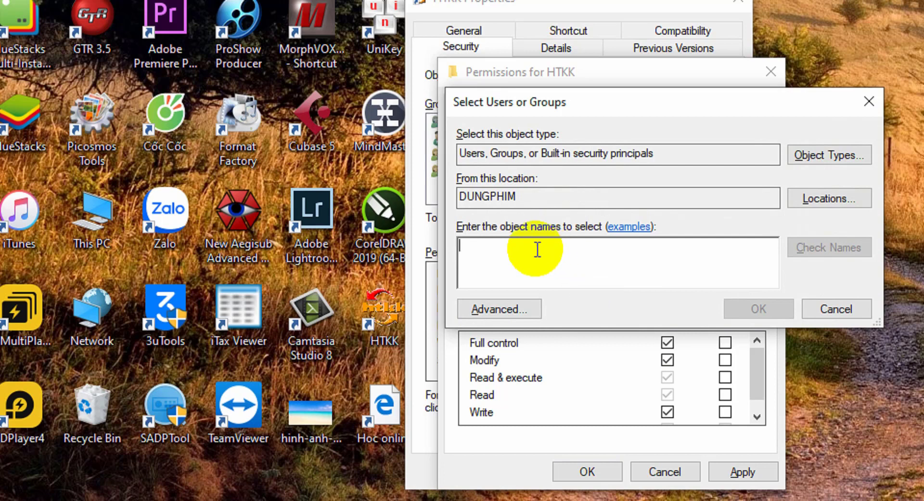
text(e)
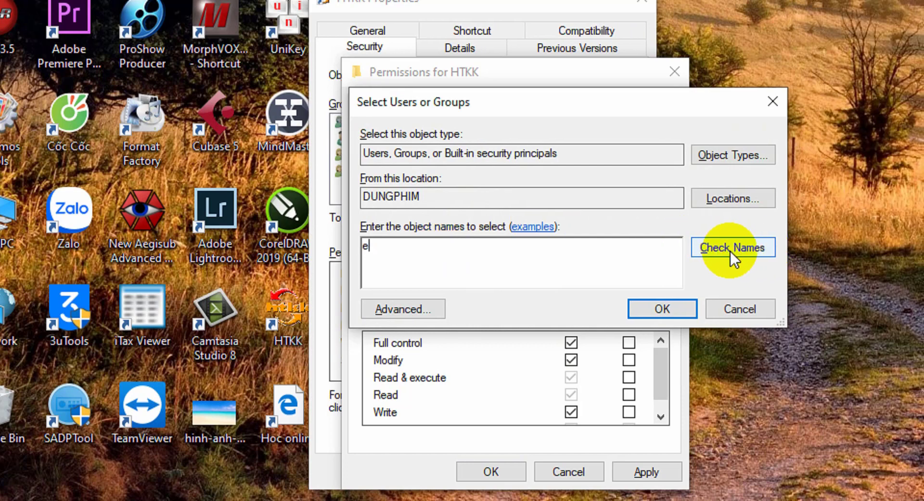
click(729, 251)
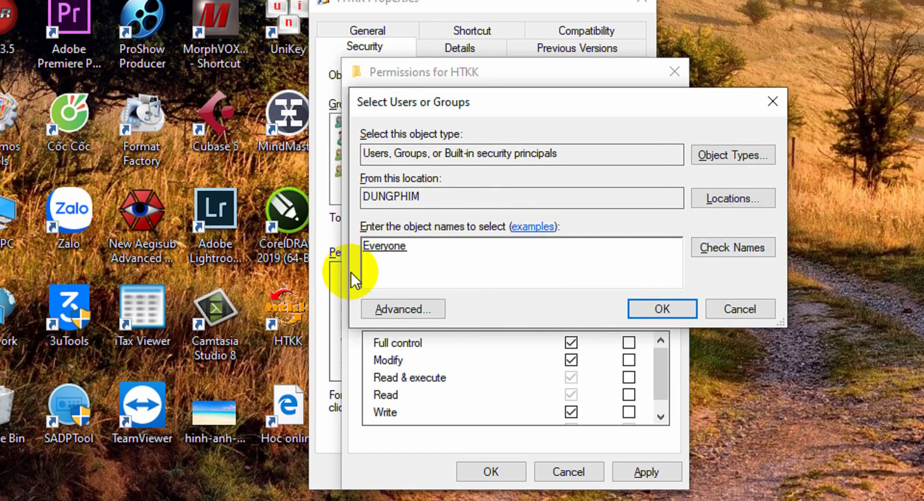
drag(412, 251, 364, 248)
click(437, 248)
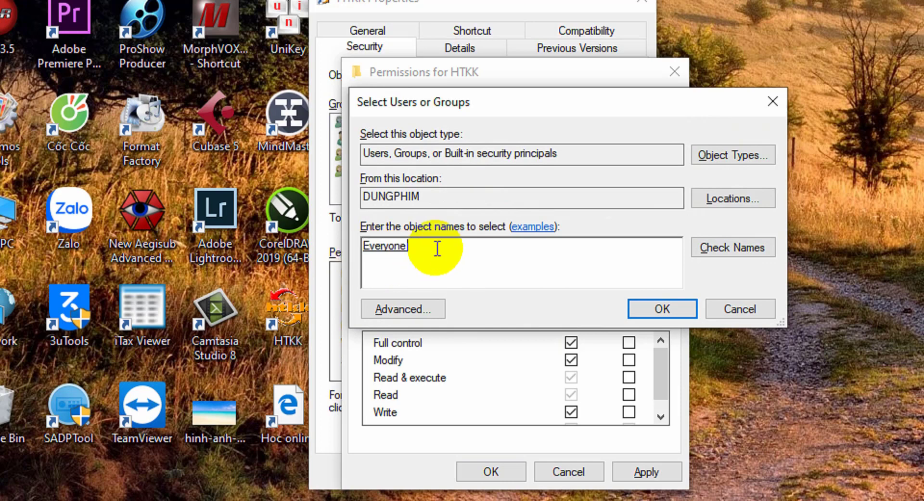
click(649, 306)
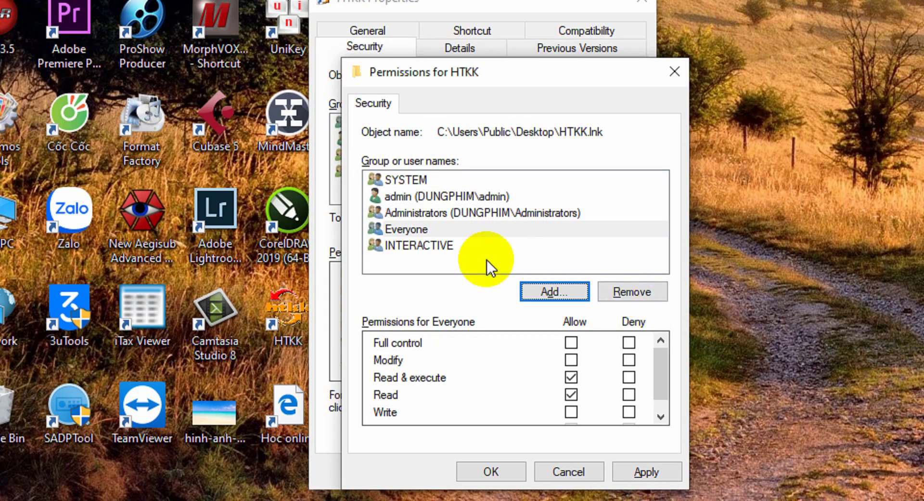
Allow Everyone Full control of the HTKK shortcut, apply the permissions and close its properties
click(400, 230)
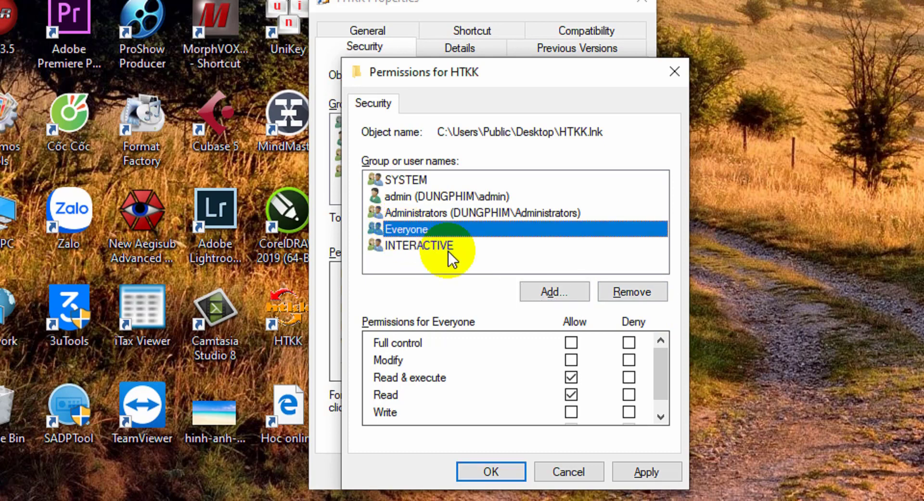
click(571, 342)
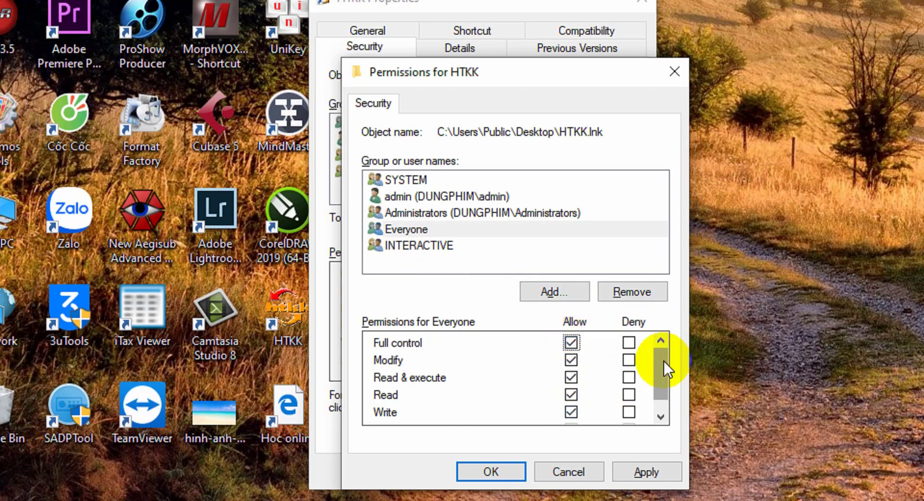
mouse_move(663, 360)
mouse_down()
mouse_move(664, 406)
mouse_move(663, 343)
mouse_up()
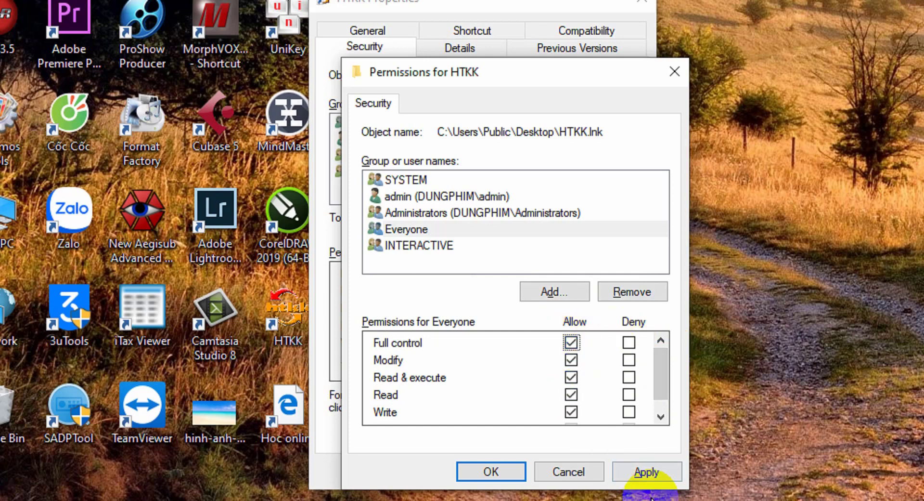
click(654, 474)
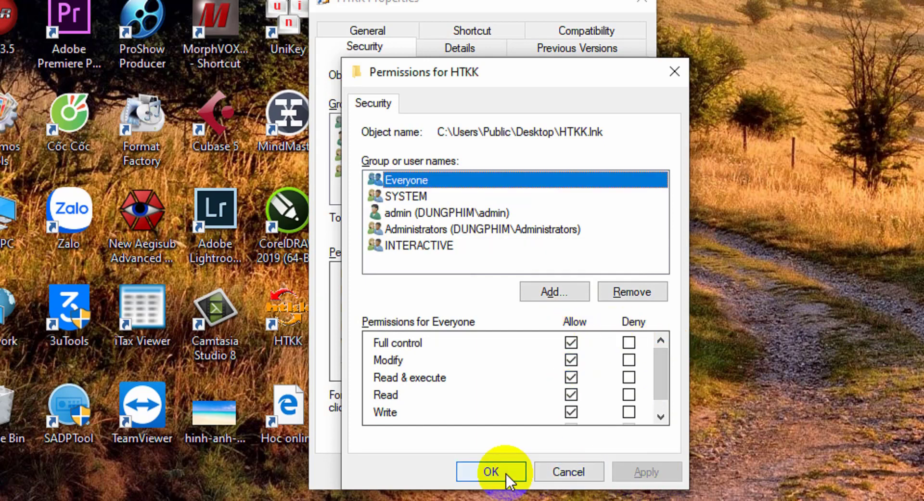
click(498, 473)
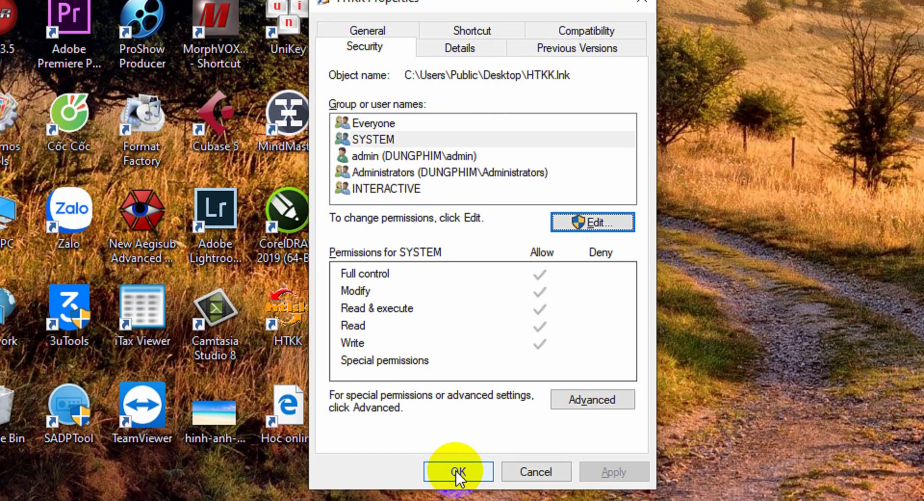
click(456, 469)
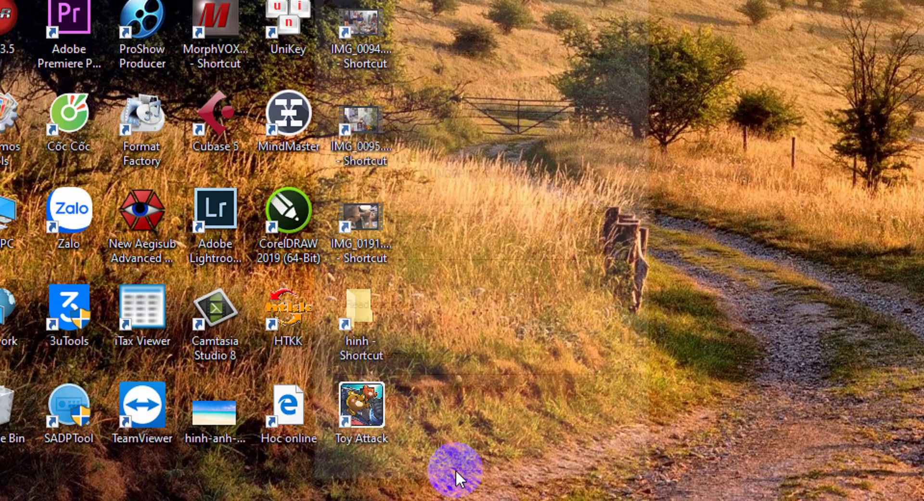
Launch HTKK again and sign in with the preselected tax code to test the new shortcut permissions
double_click(297, 324)
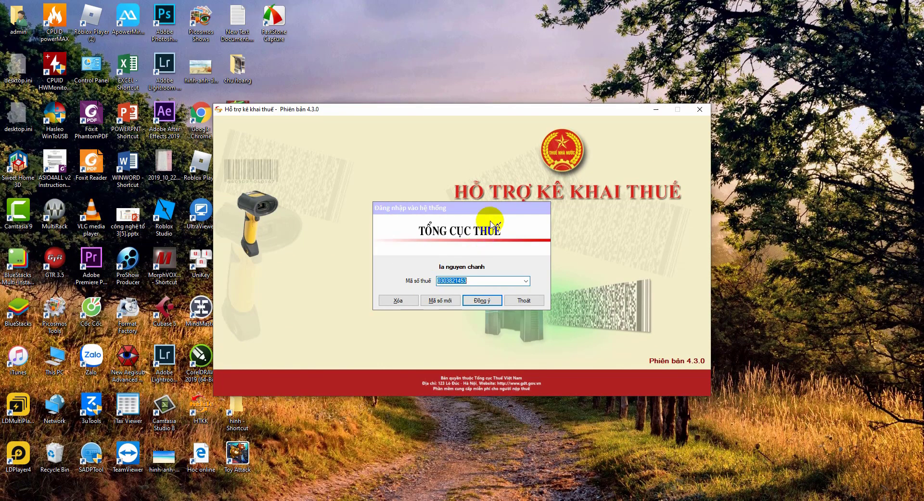
click(482, 300)
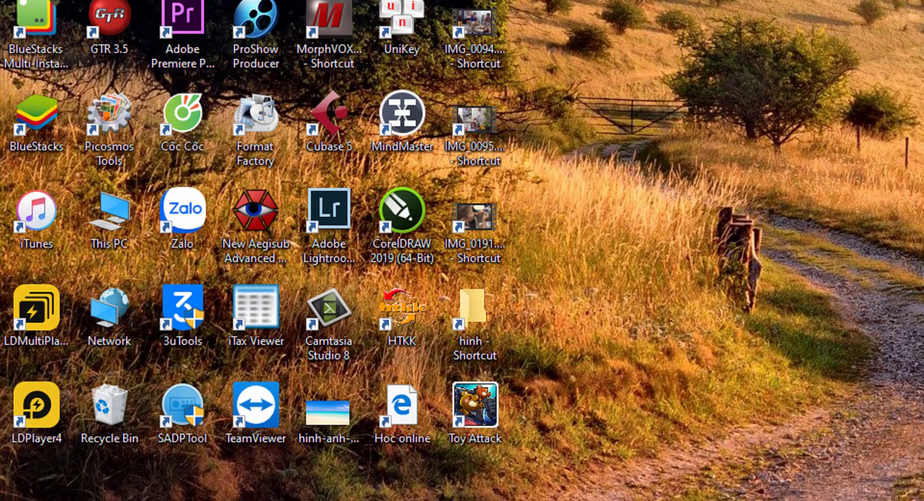
Browse to C:\Program Files (x86) in File Explorer and select the HTKK folder
double_click(102, 234)
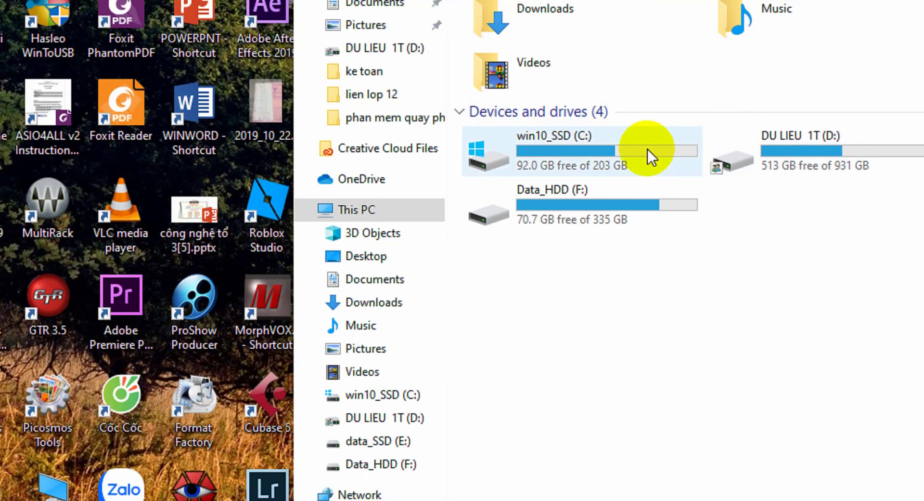
double_click(577, 165)
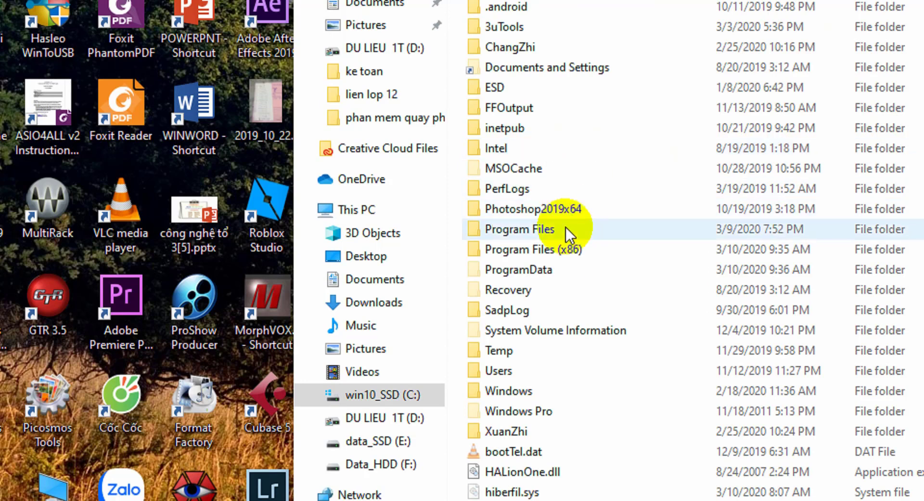
double_click(582, 253)
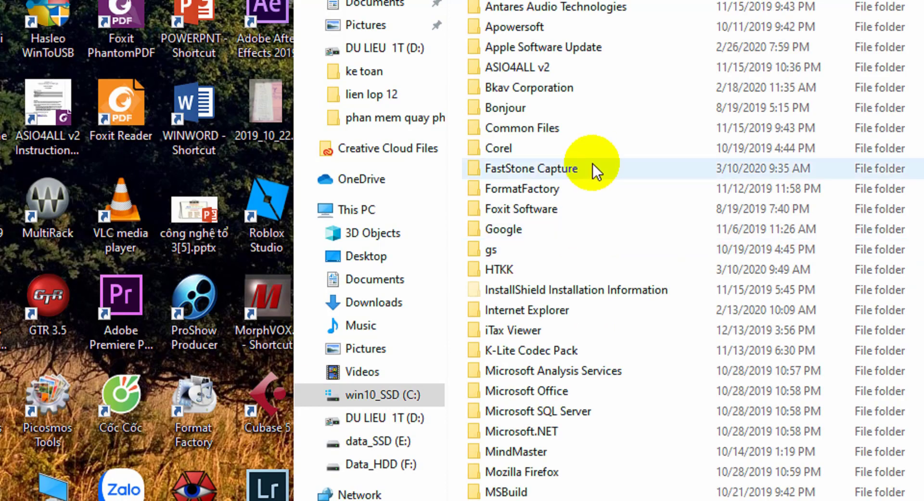
click(501, 266)
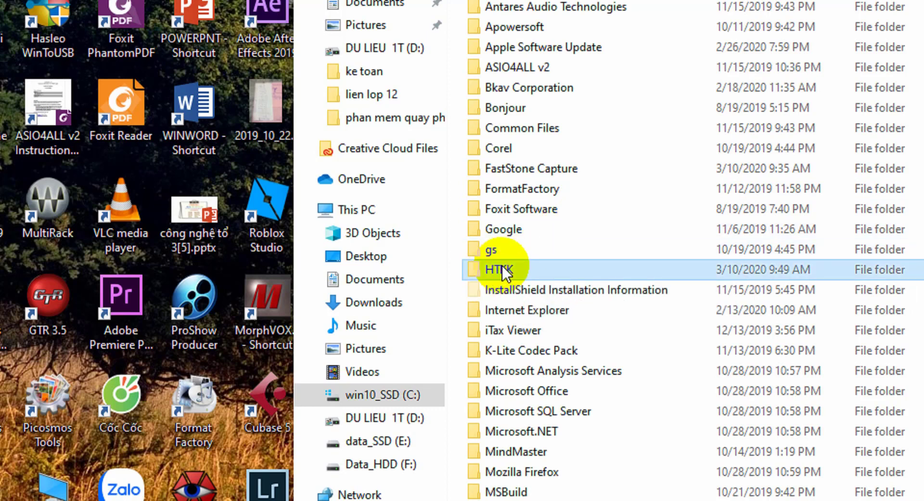
Edit the HTKK folder's security permissions to allow ALL APPLICATION PACKAGES Full control
right_click(501, 267)
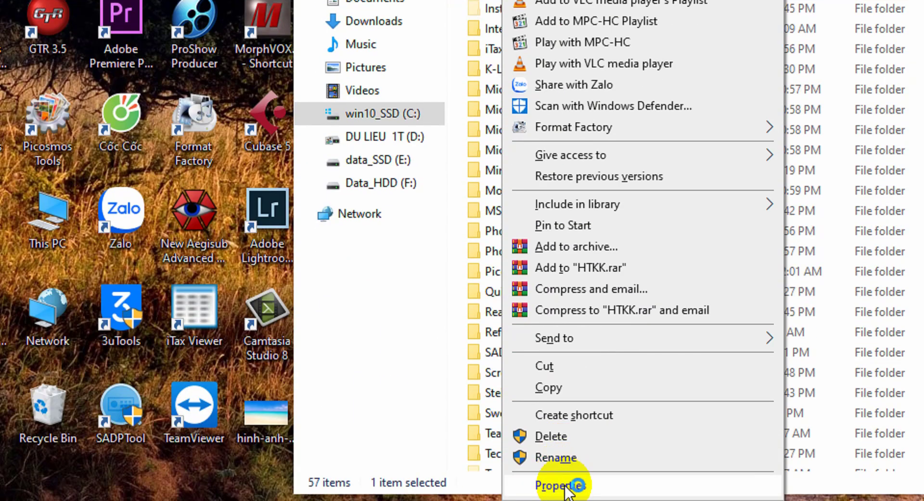
click(566, 485)
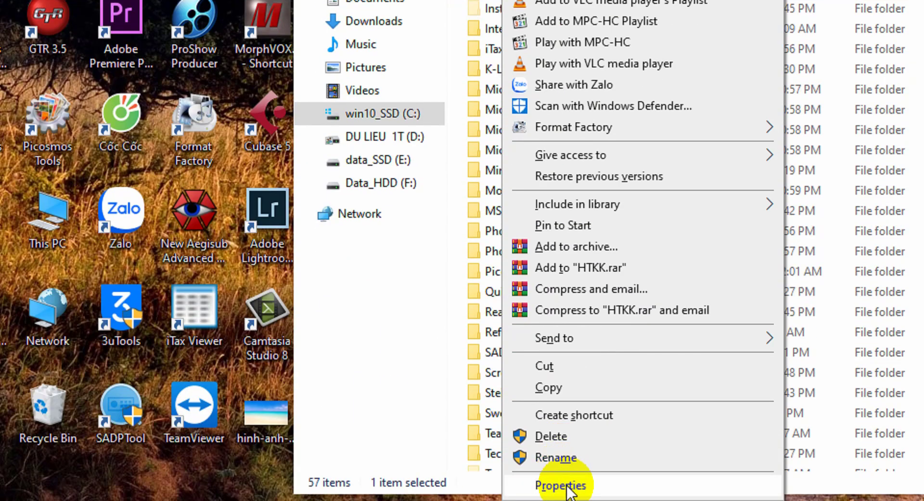
click(566, 485)
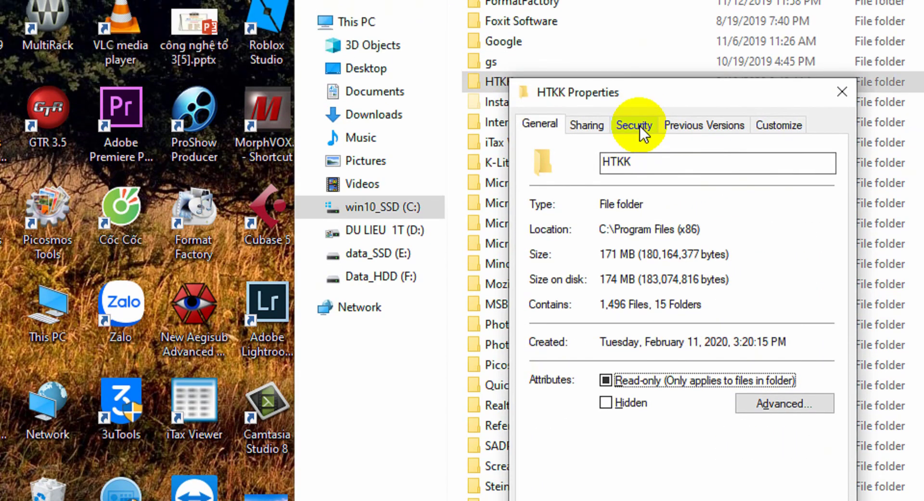
click(640, 126)
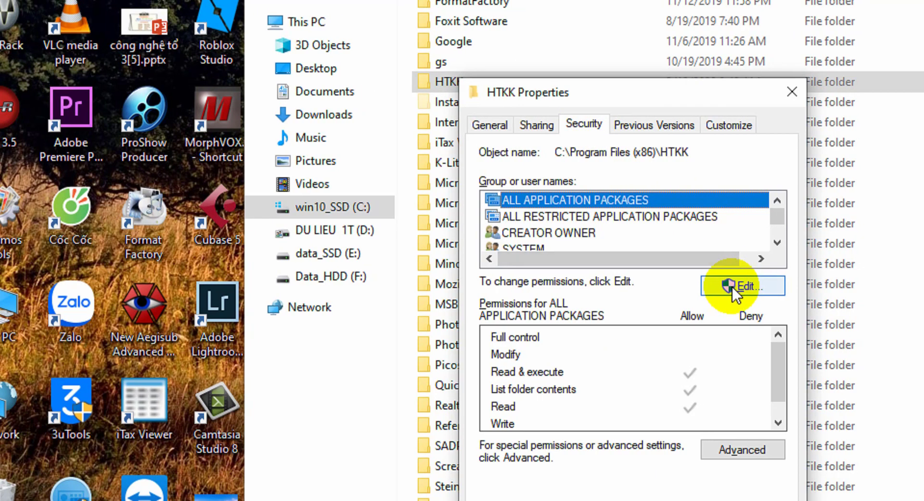
click(732, 287)
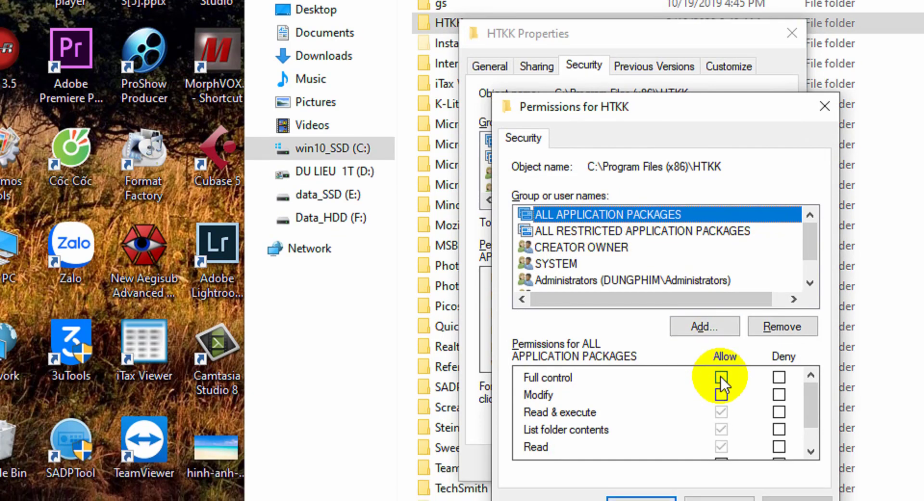
click(721, 377)
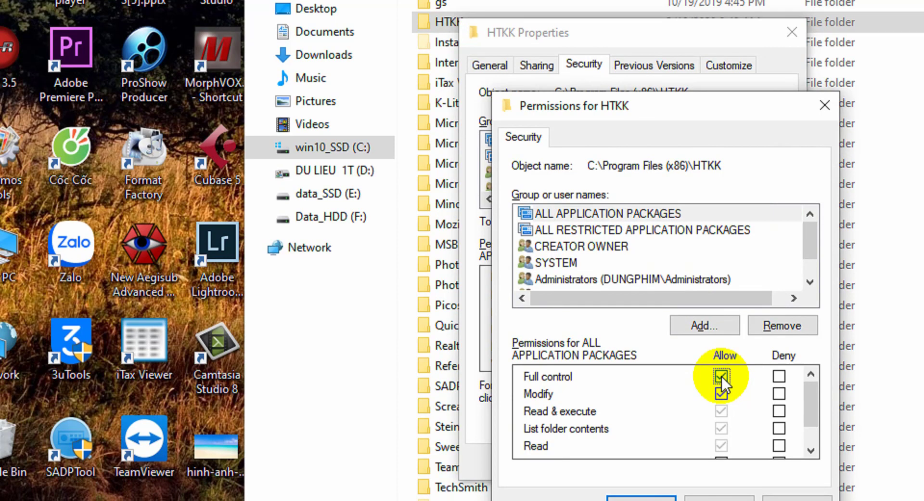
Allow Full control of the HTKK folder for ALL RESTRICTED APPLICATION PACKAGES and CREATOR OWNER
click(631, 233)
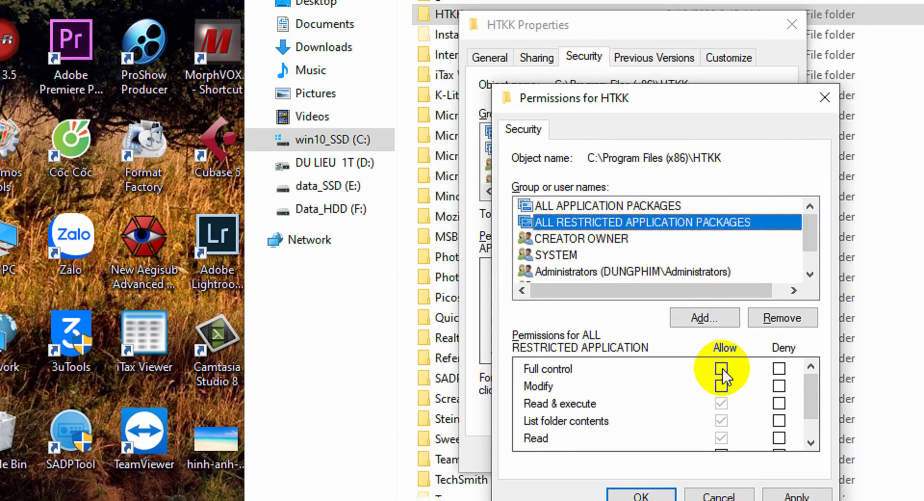
click(723, 376)
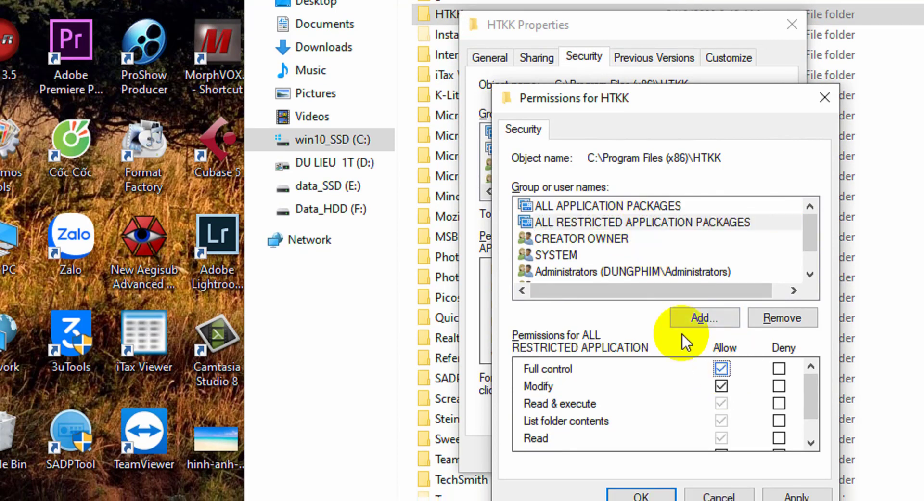
click(576, 236)
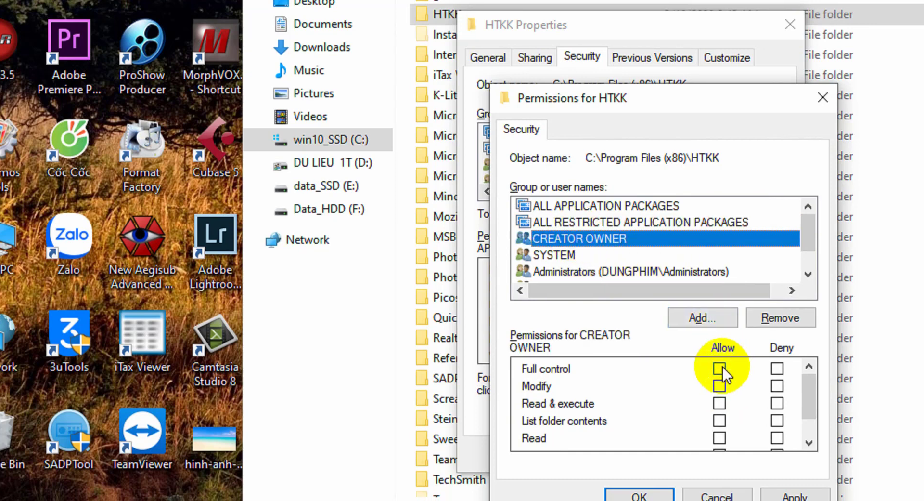
click(724, 368)
Check the SYSTEM and Administrators permissions, and allow Full control of the HTKK folder for Users and TrustedInstaller
click(564, 257)
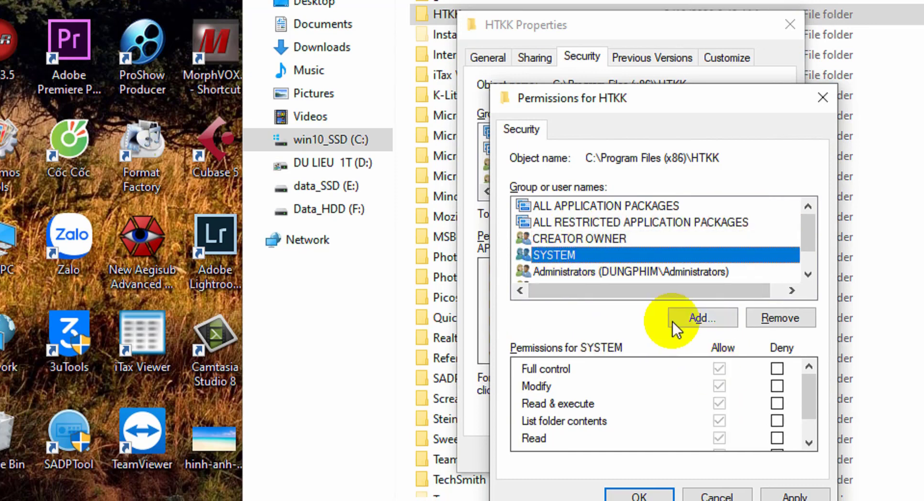
click(613, 270)
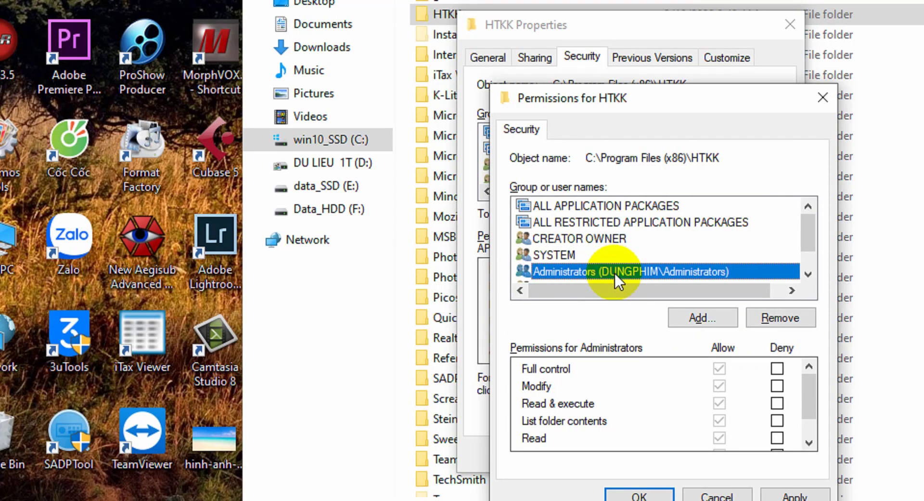
scroll(615, 273, down, 1)
click(612, 255)
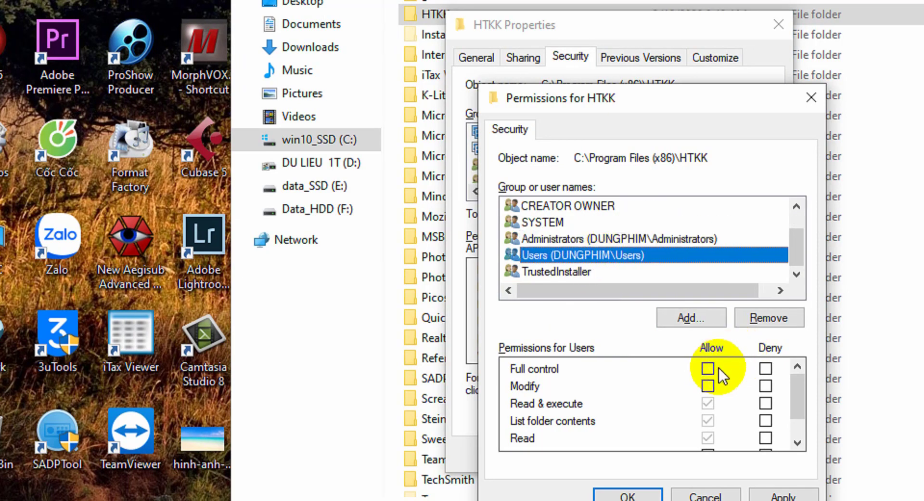
click(720, 368)
click(573, 275)
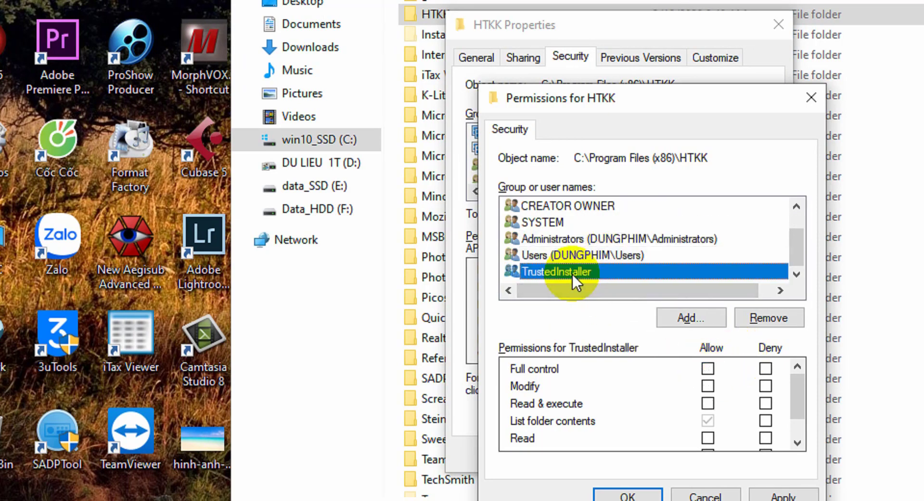
click(708, 368)
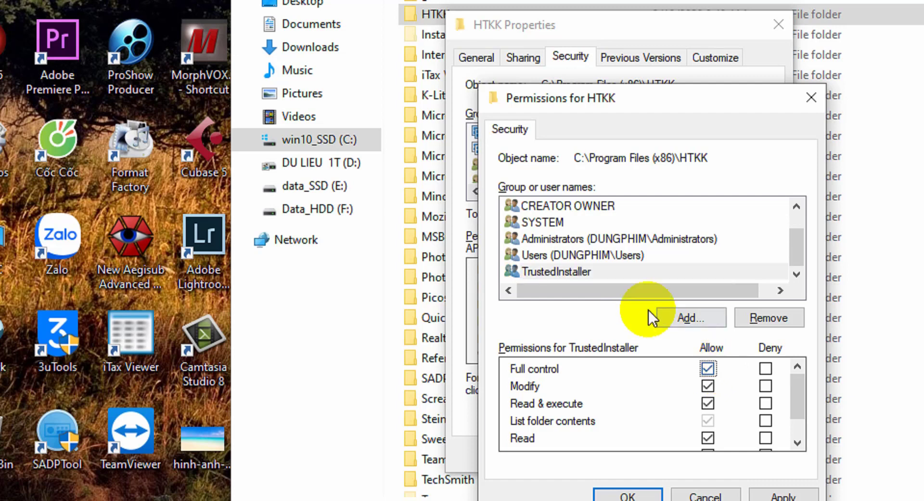
Add the Everyone group to the HTKK folder's permission list
click(688, 322)
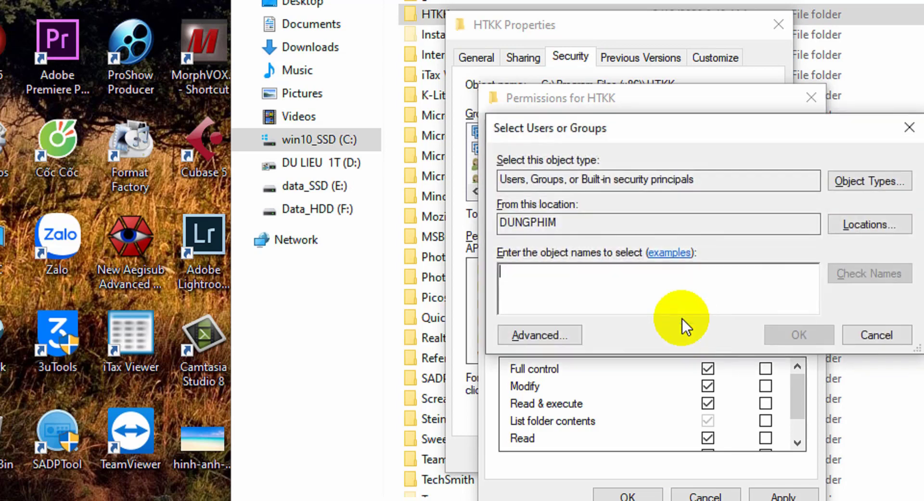
text(e)
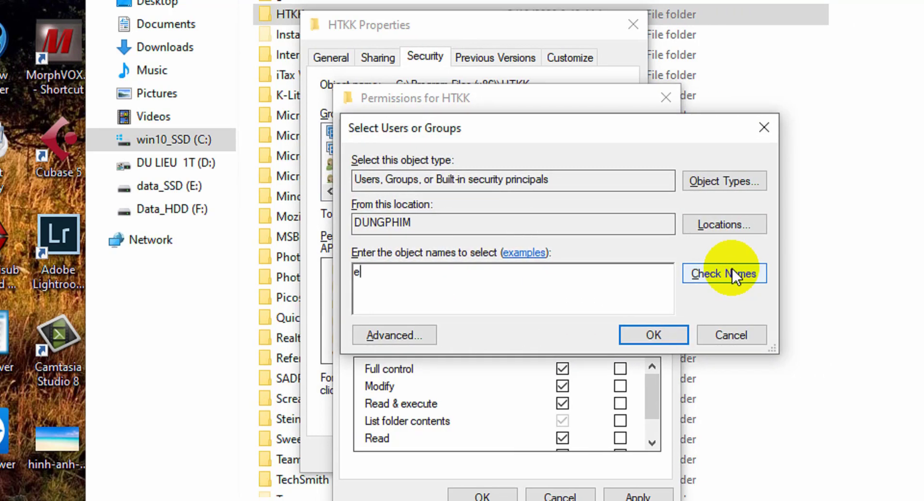
click(745, 273)
click(654, 335)
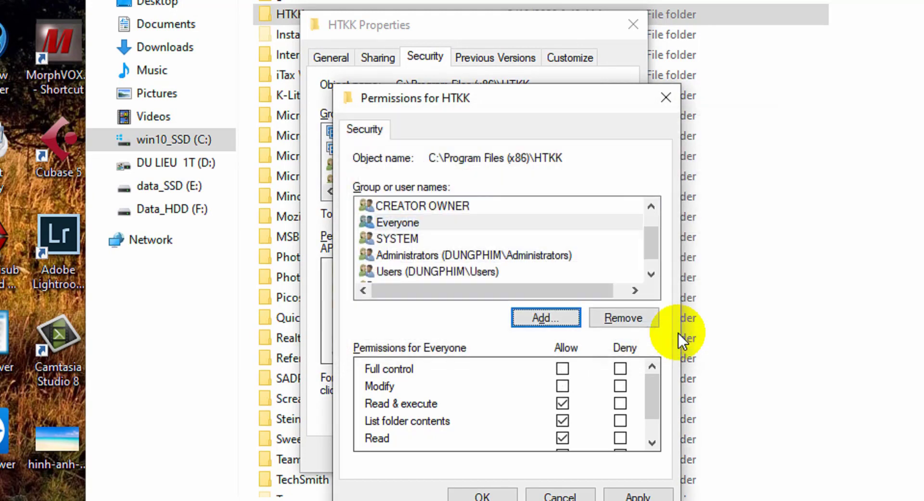
Allow Everyone Full control of the HTKK folder, apply the permissions and close its properties
click(403, 222)
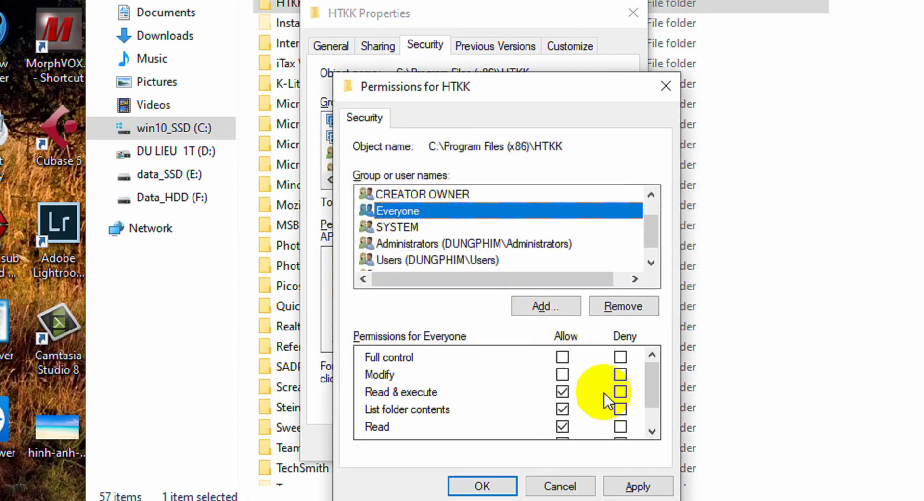
click(563, 369)
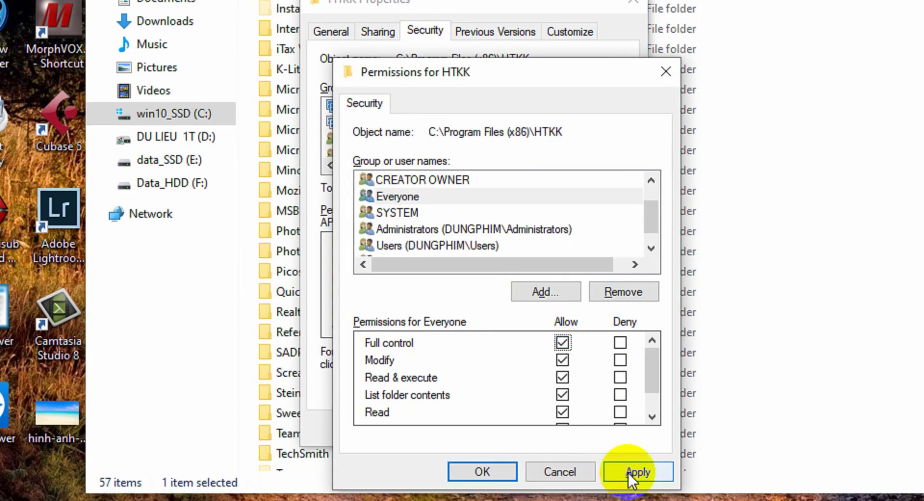
click(629, 473)
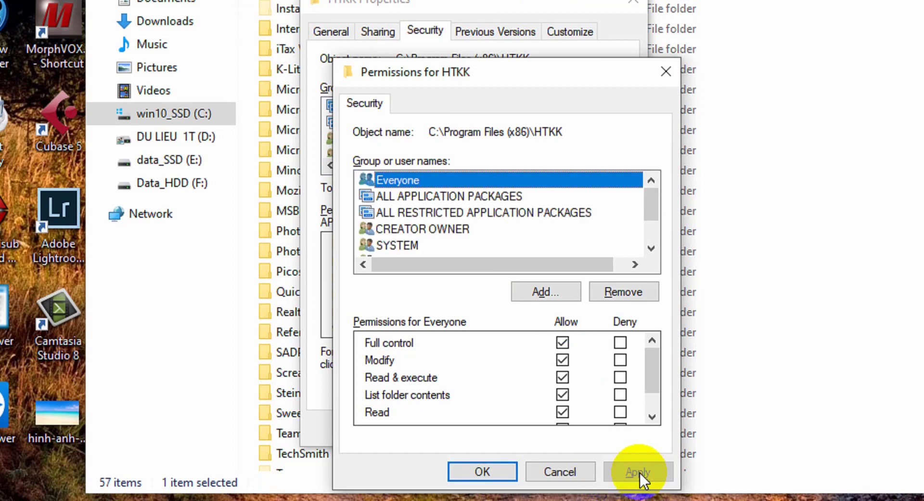
click(499, 479)
click(452, 432)
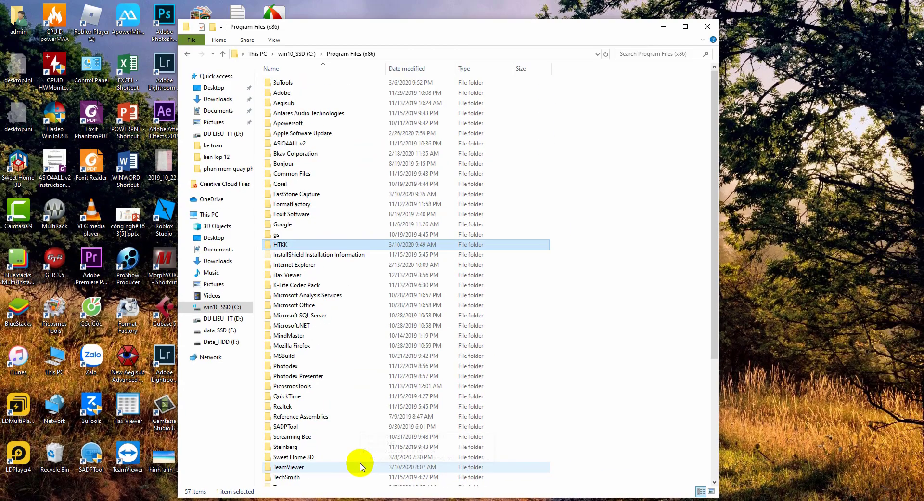
Close File Explorer, launch HTKK from the desktop, sign in with the preselected tax code and decline the update to version 4.3.3
click(707, 27)
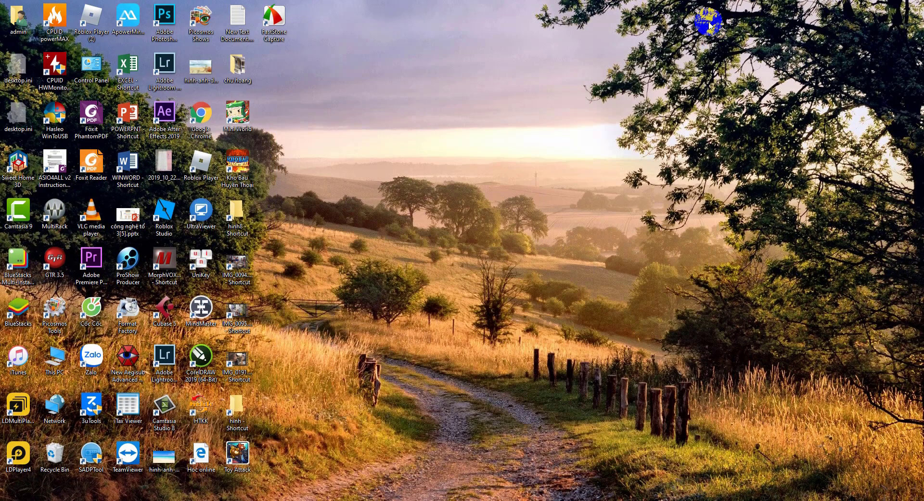
double_click(206, 413)
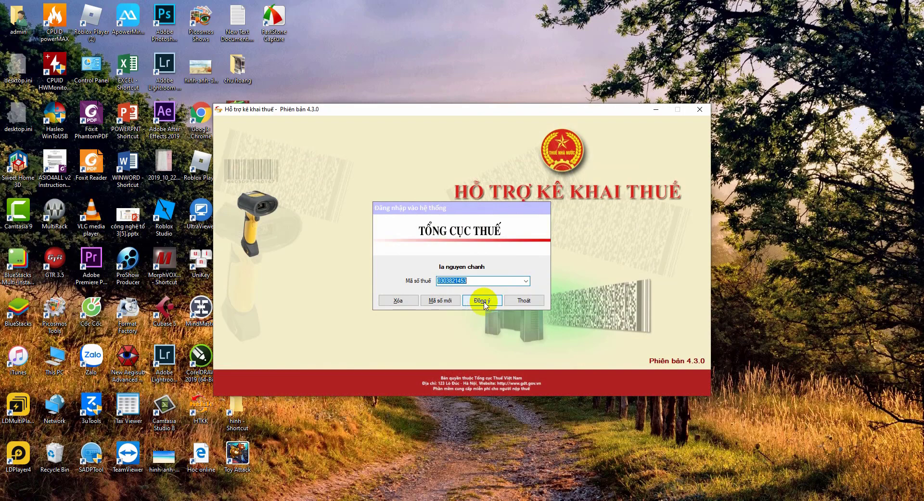
click(483, 301)
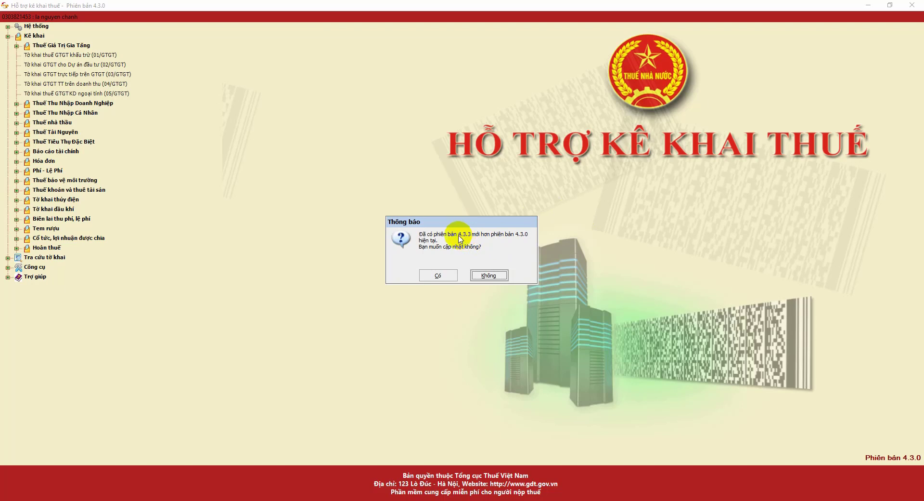
click(481, 274)
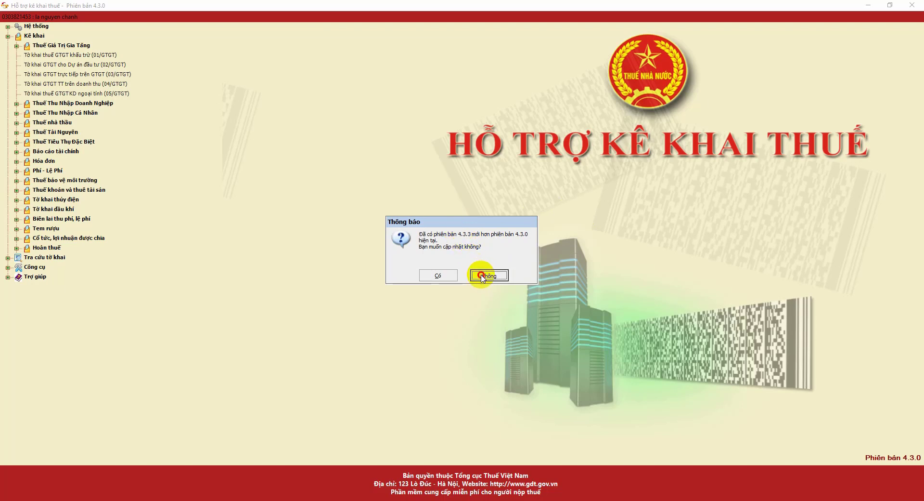
Try opening VAT declarations 01/GTGT and 03/GTGT and contractor tax form 04/NTNN, dismissing each notice
click(64, 58)
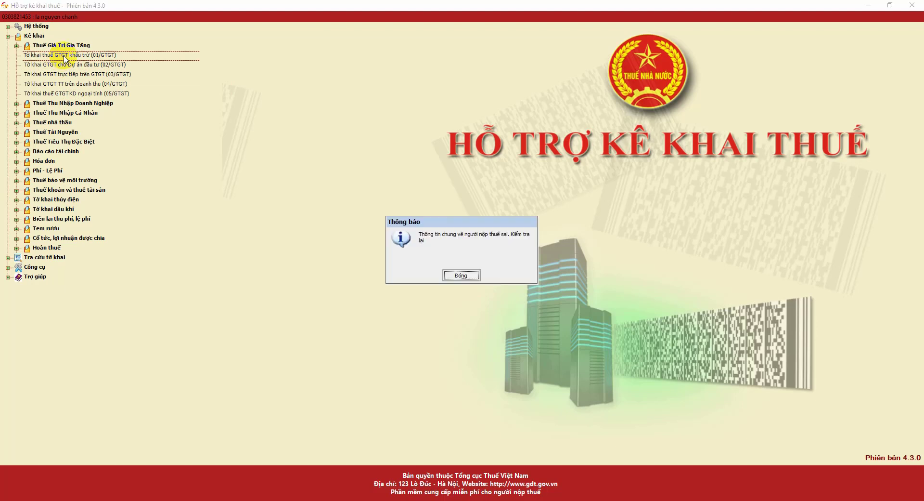
click(458, 276)
click(97, 74)
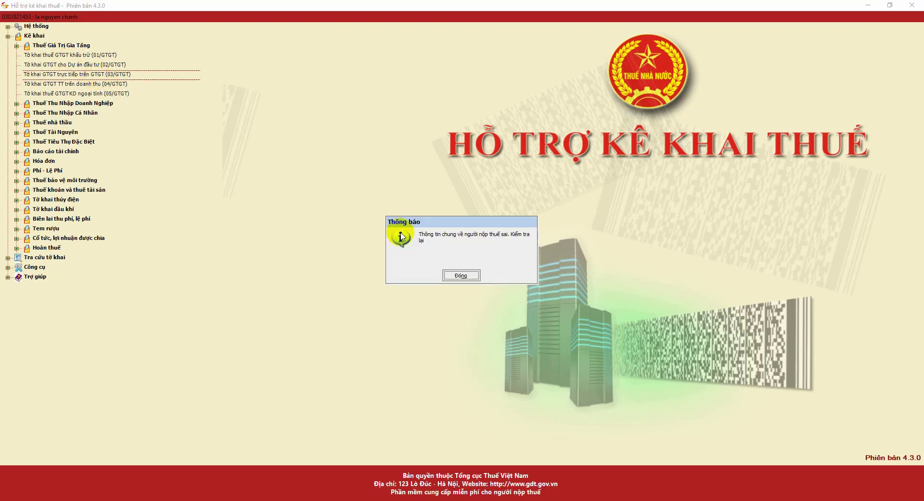
click(449, 272)
click(57, 122)
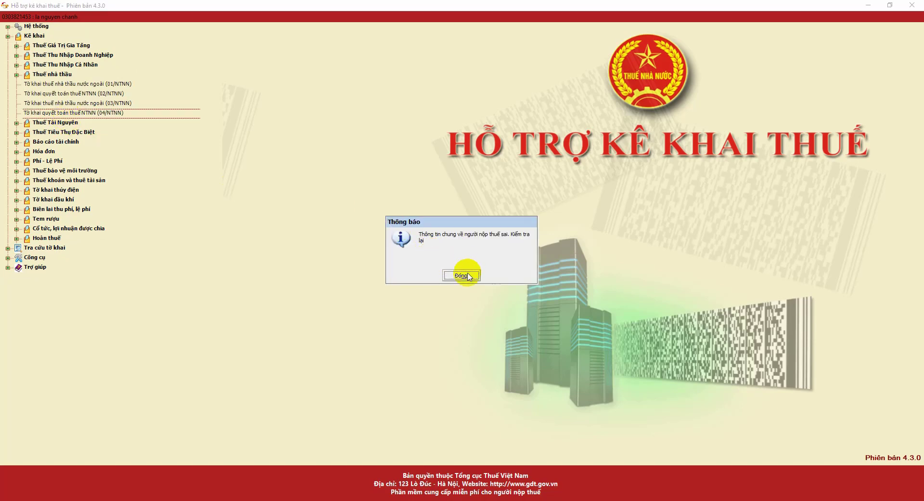
click(459, 273)
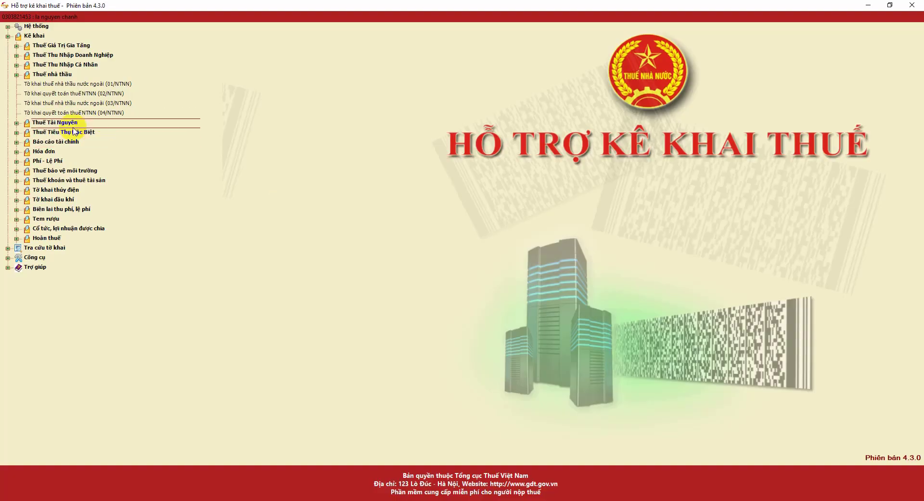
Expand Báo cáo tài chính and try opening several financial report sets, including QĐ48/2006/QĐ-BTC and TT95/2008/TT-BTC, dismissing each notice
click(64, 141)
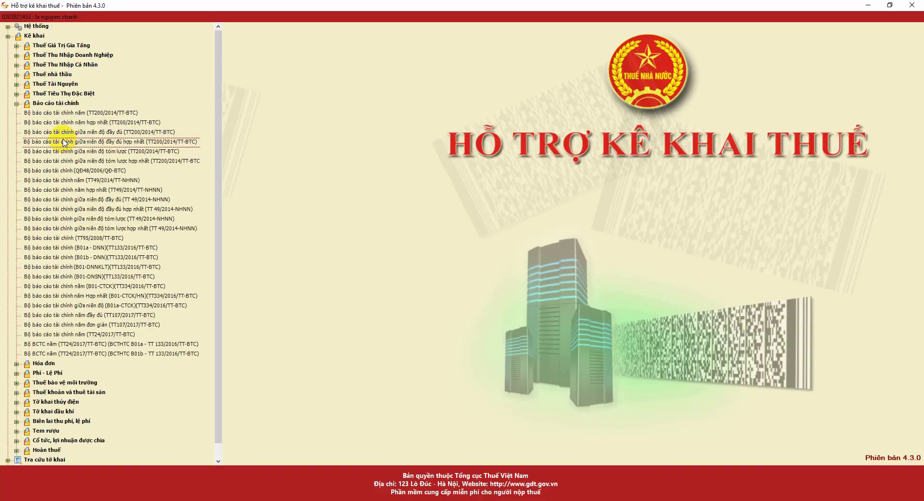
click(74, 171)
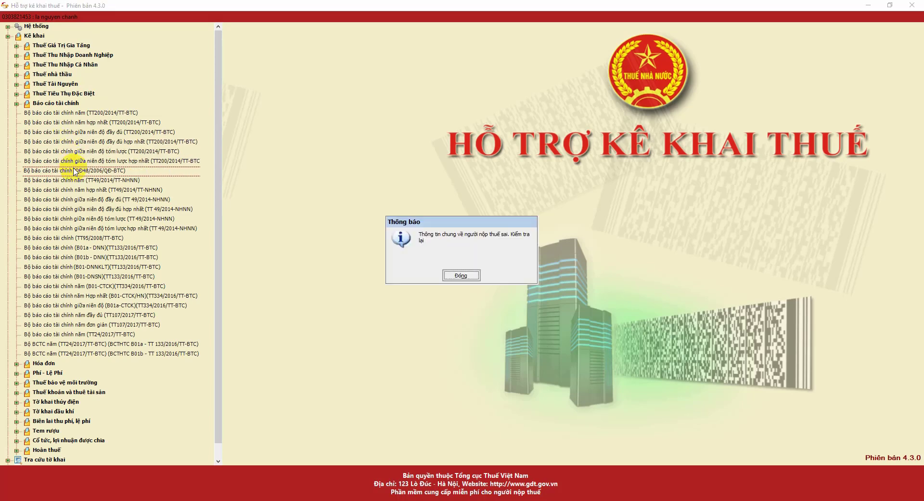
click(457, 275)
click(96, 239)
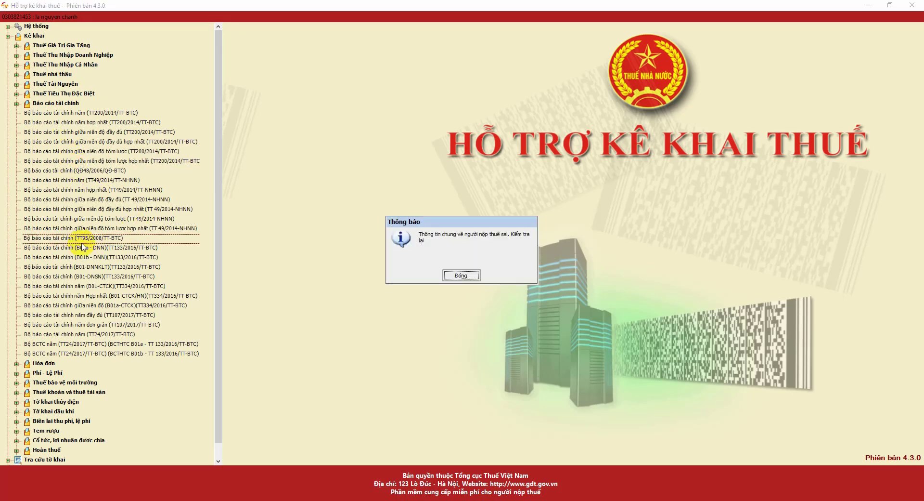
click(457, 277)
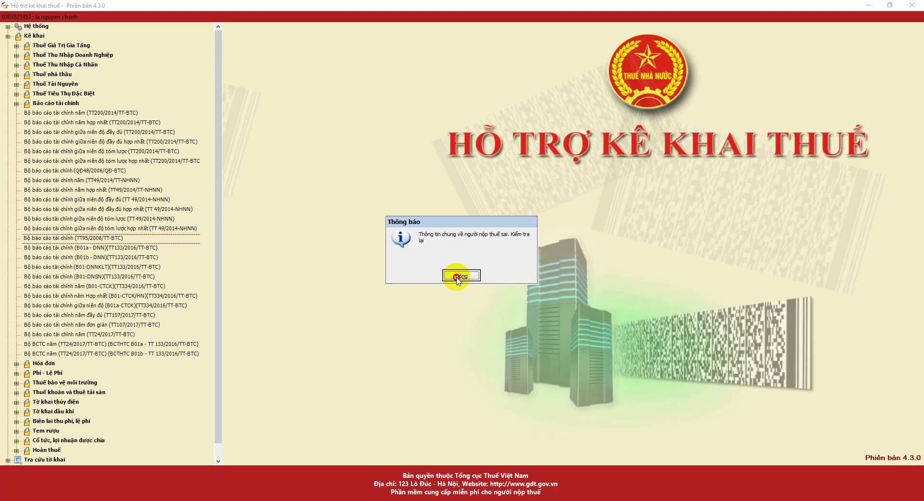
click(119, 142)
click(460, 276)
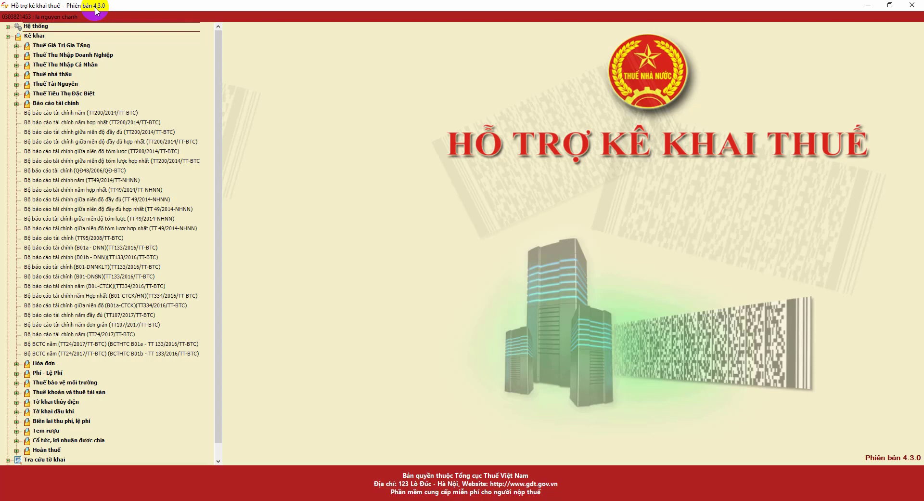
Close HTKK, relaunch it from the desktop and sign in again with the preselected tax code
click(912, 5)
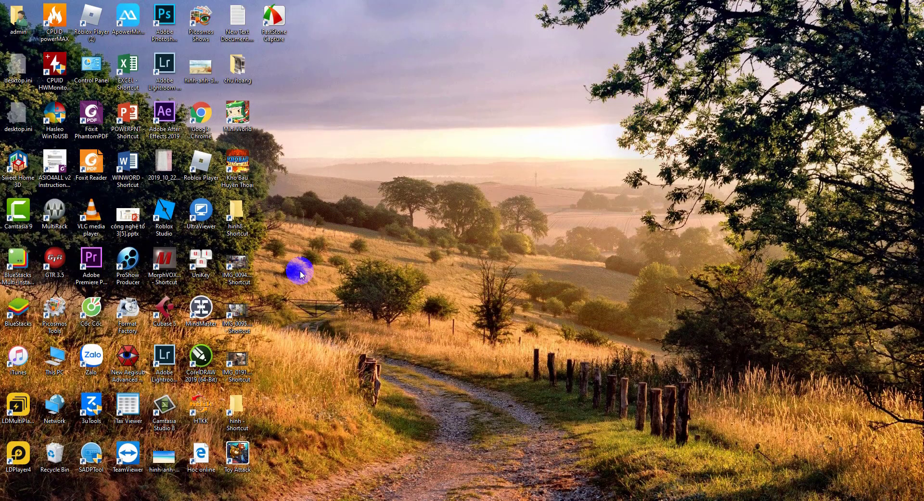
double_click(201, 407)
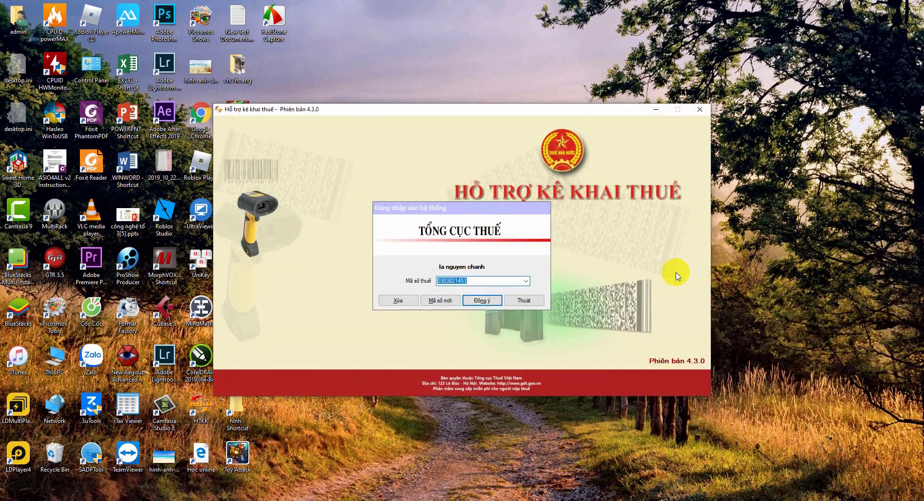
click(484, 300)
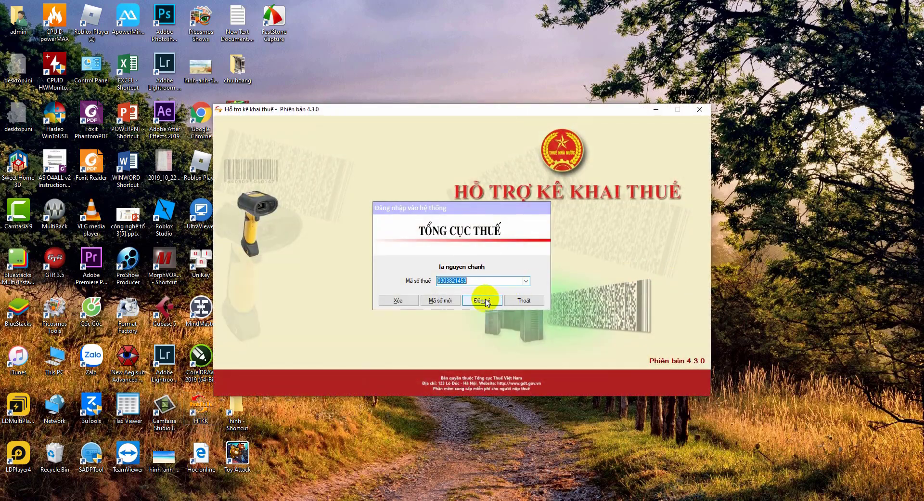